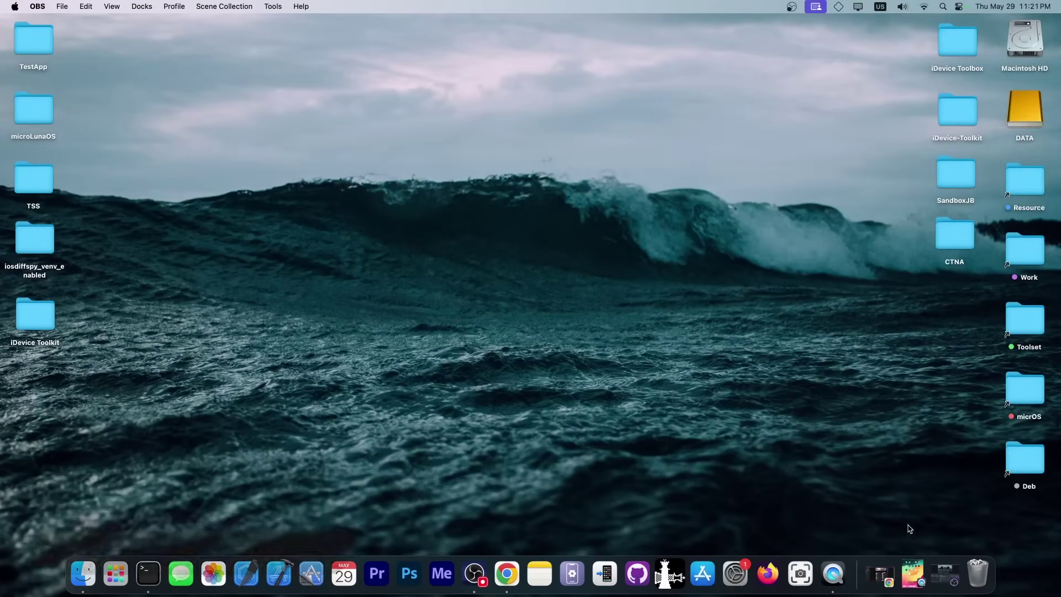
- Restore the QuickTime iPad mirror window, then the Chrome window showing FlekStore's Jailbreak apps
click(912, 575)
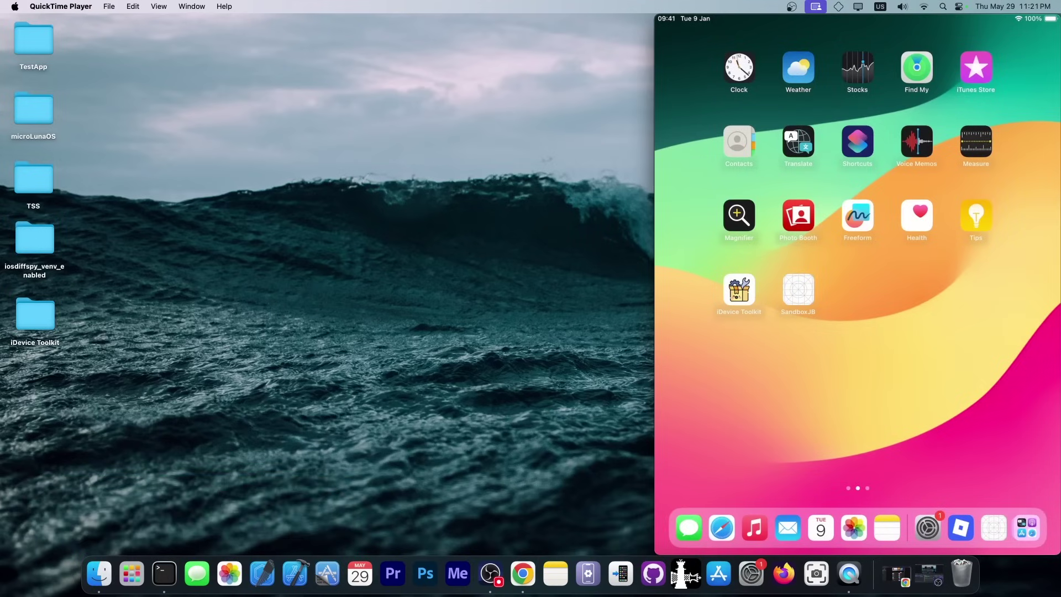
click(898, 575)
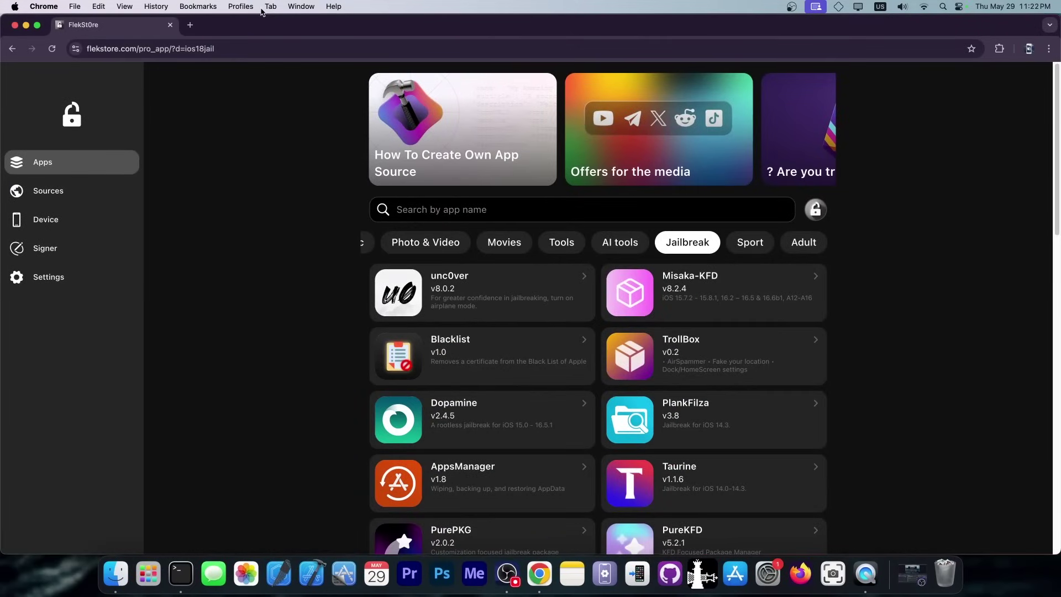
- Browse FlekStore's Jailbreak app list, then minimize Chrome to reveal the iPad mirror
scroll(531, 355, down, 5)
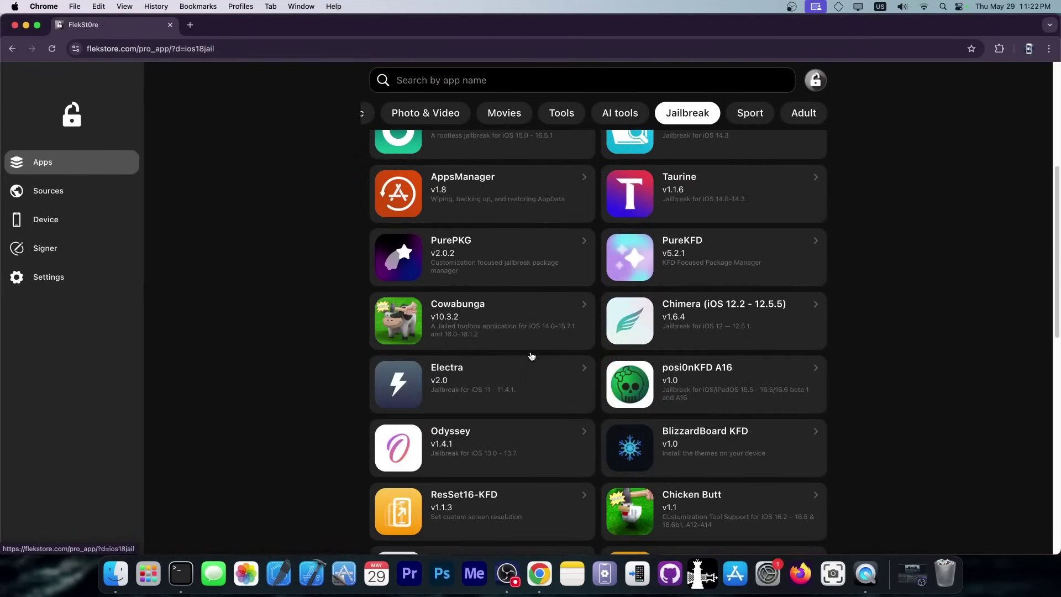
scroll(532, 356, up, 1)
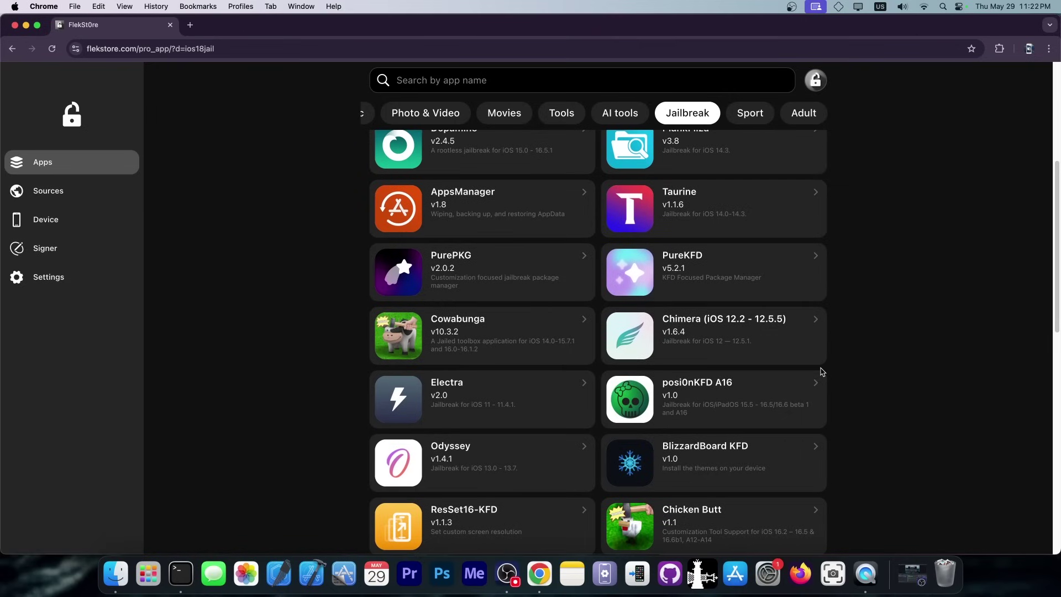
scroll(821, 372, up, 2)
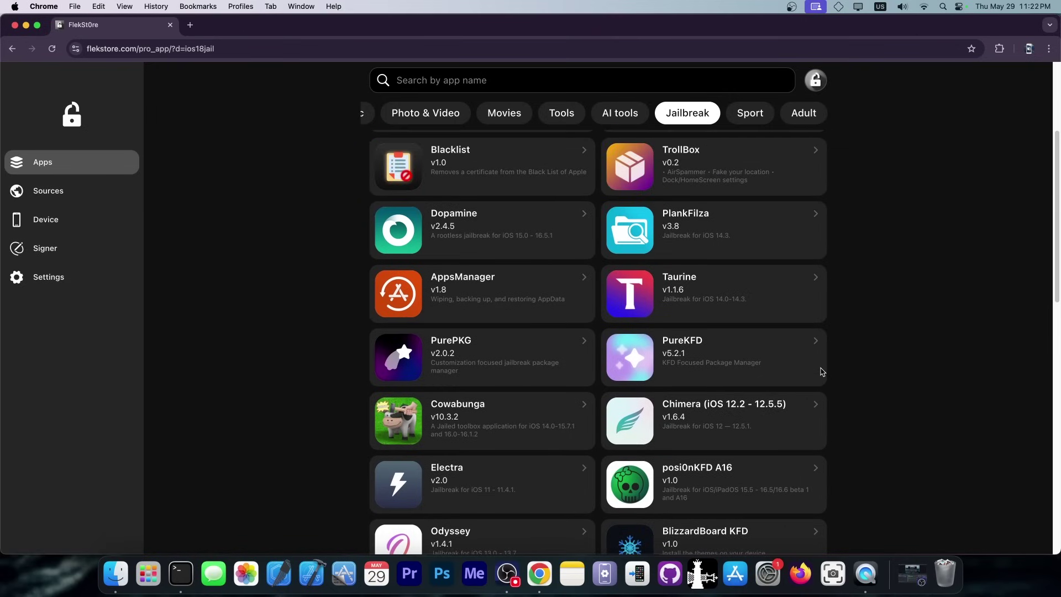
scroll(821, 371, down, 6)
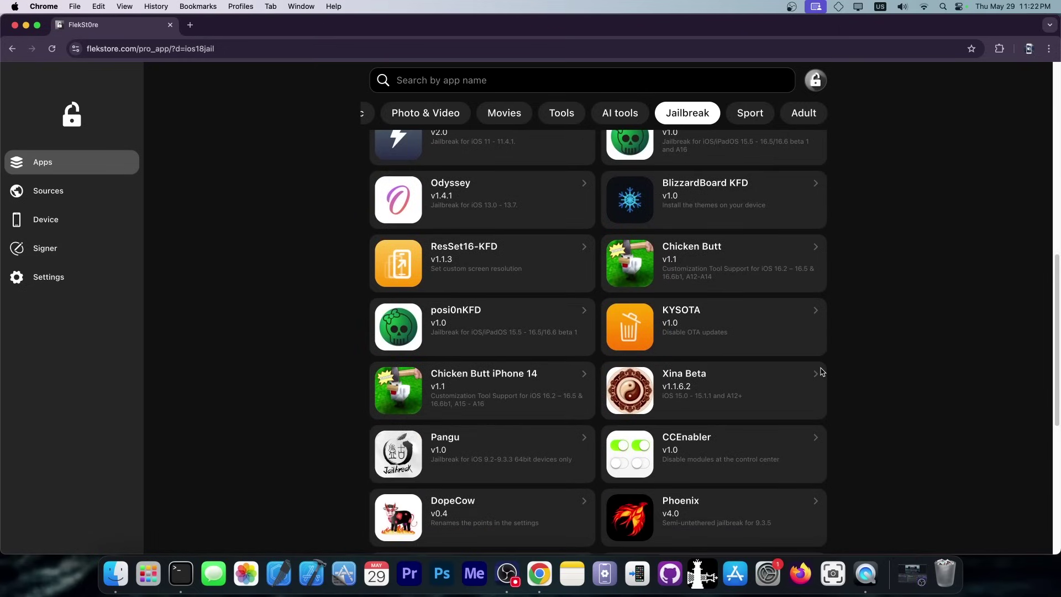
scroll(822, 372, down, 6)
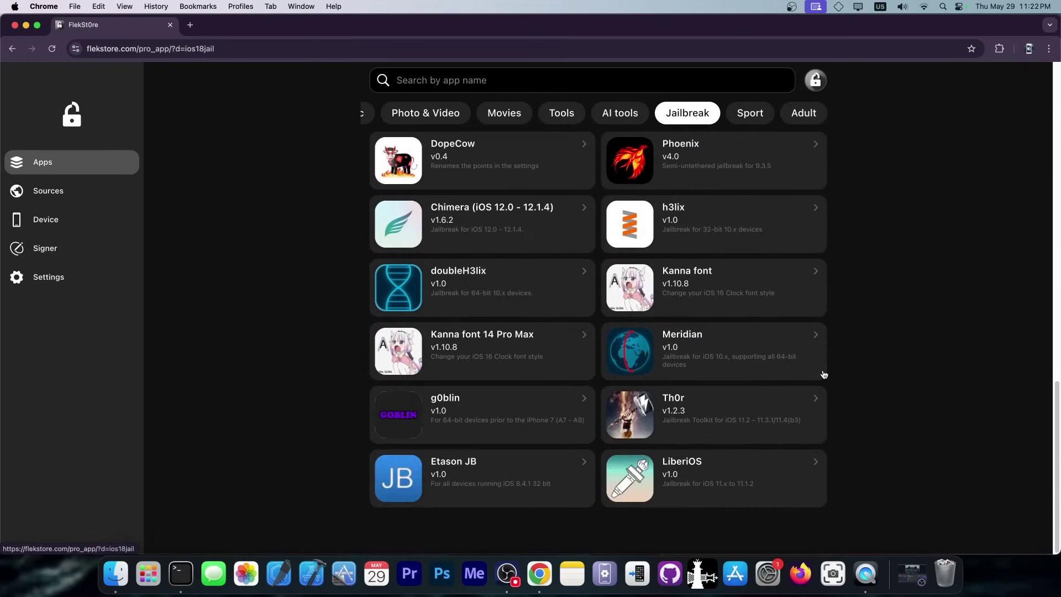
scroll(823, 375, up, 15)
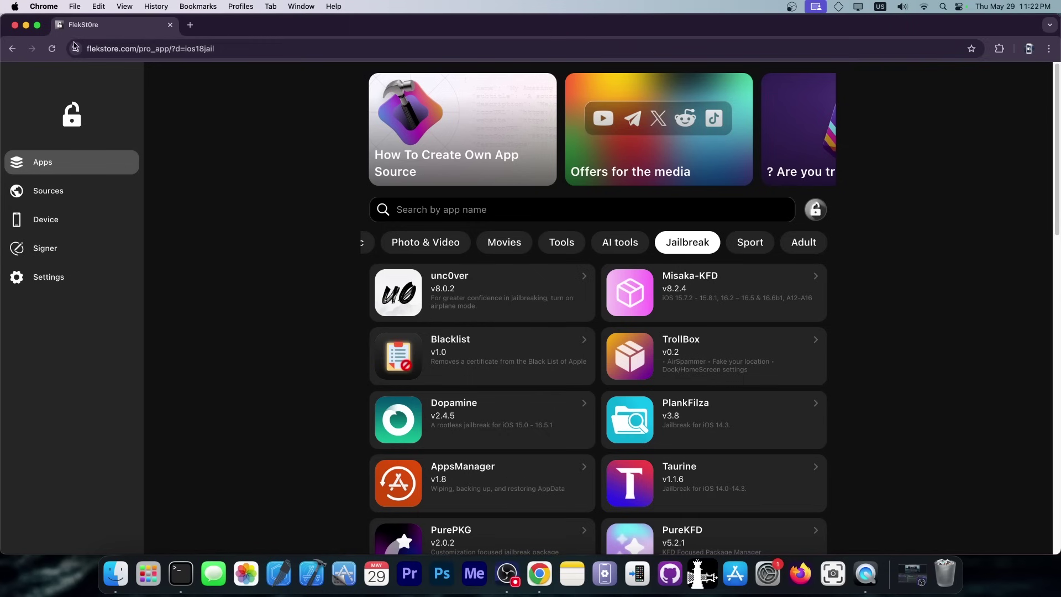
click(26, 25)
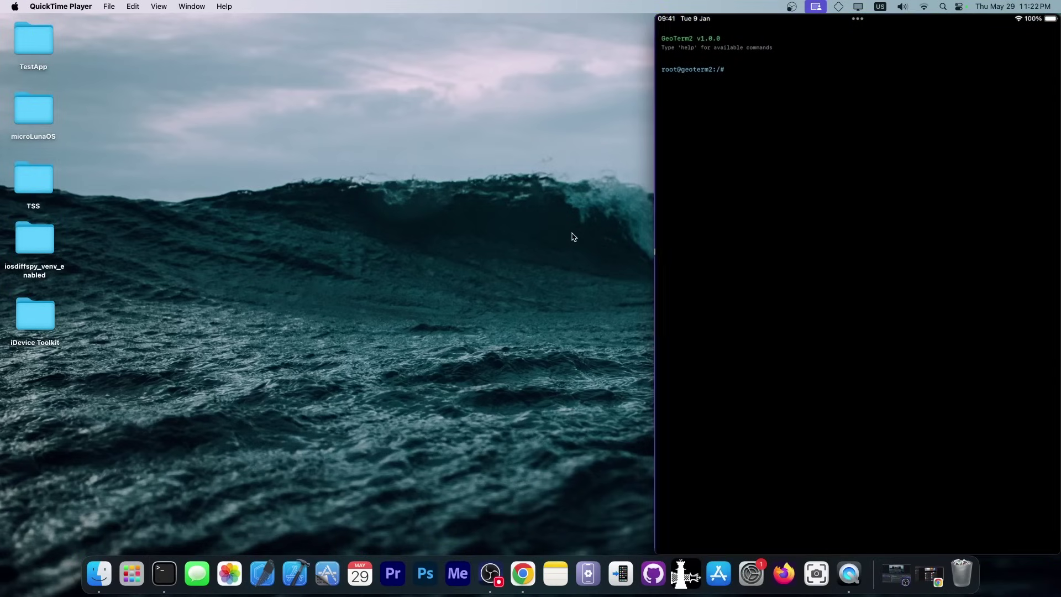
- Run ls to list the root folder, then run help in GeoTerm2
text(ls)
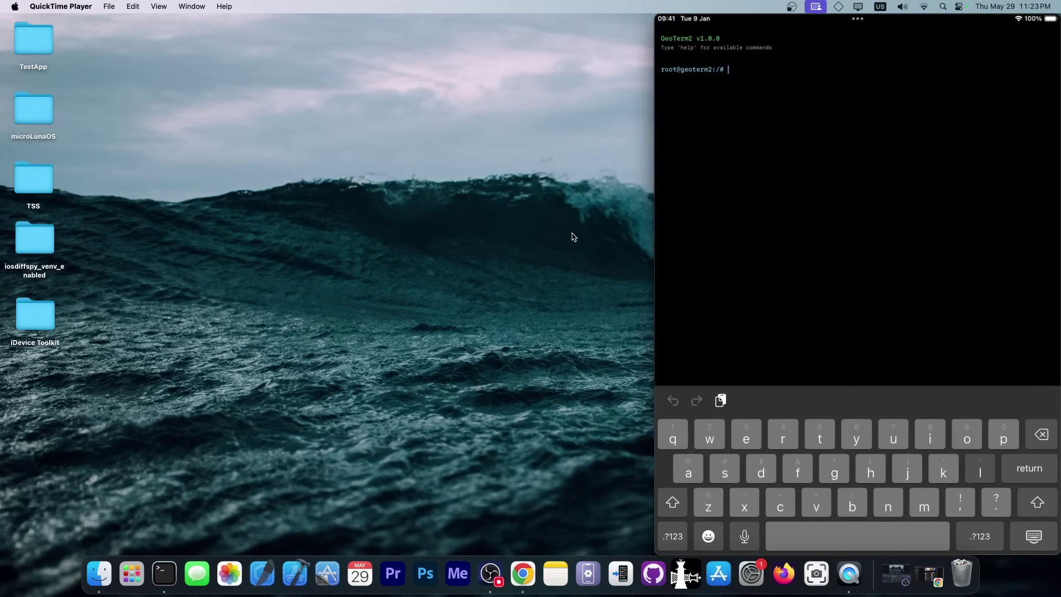
key(Return)
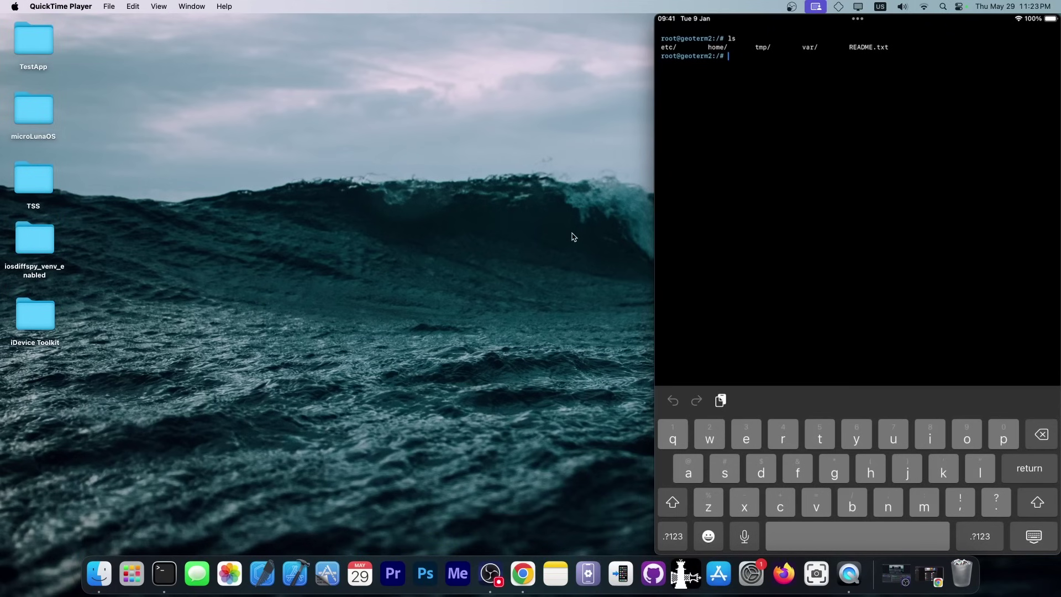
text(help)
key(Return)
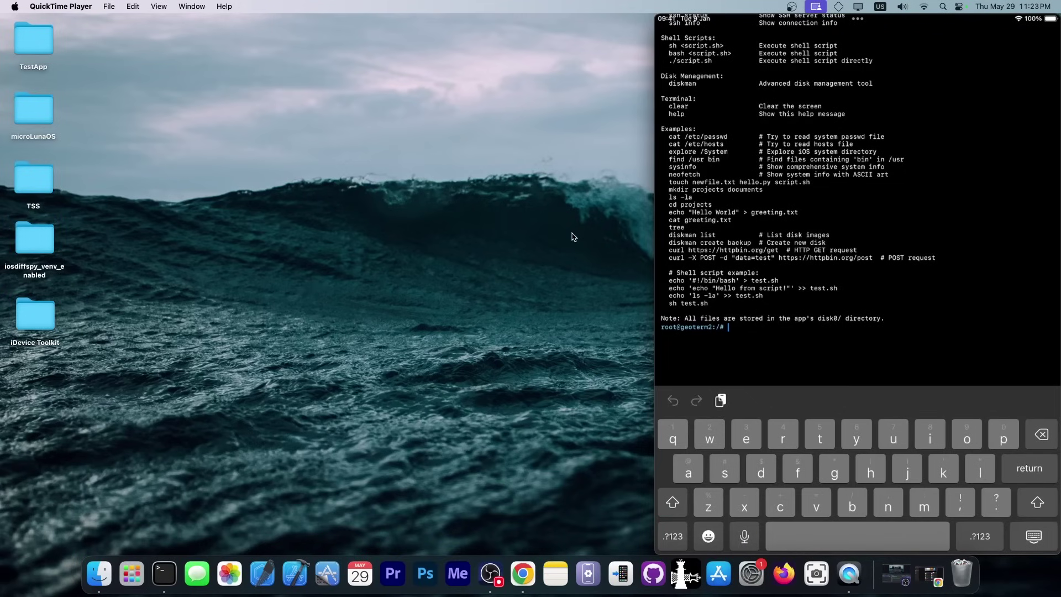
- Run cat /etc/passwd to print the user database, then run help again
text(cat /)
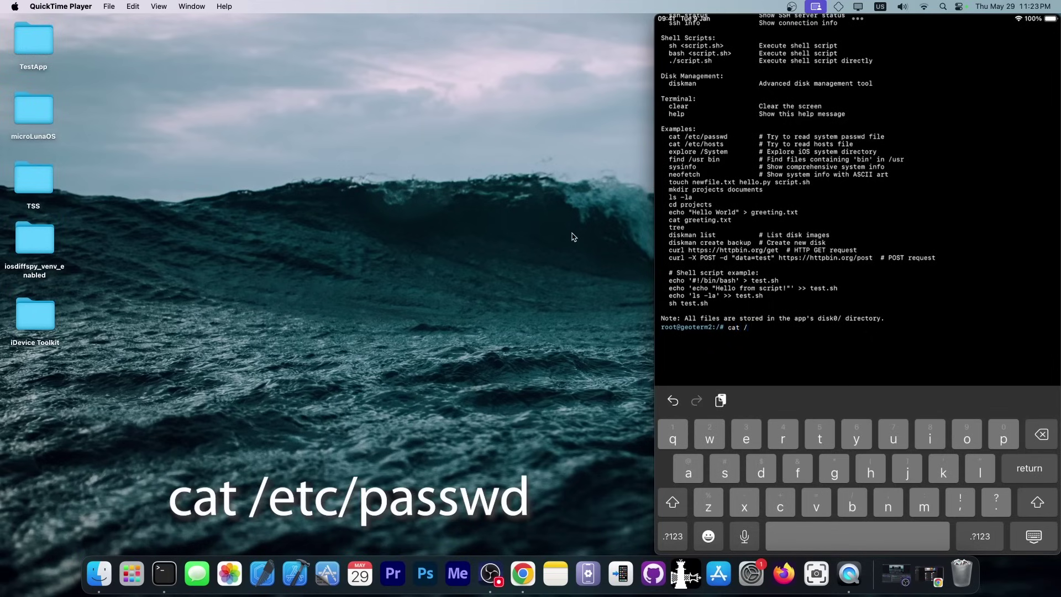
text(etc/passwd)
key(Return)
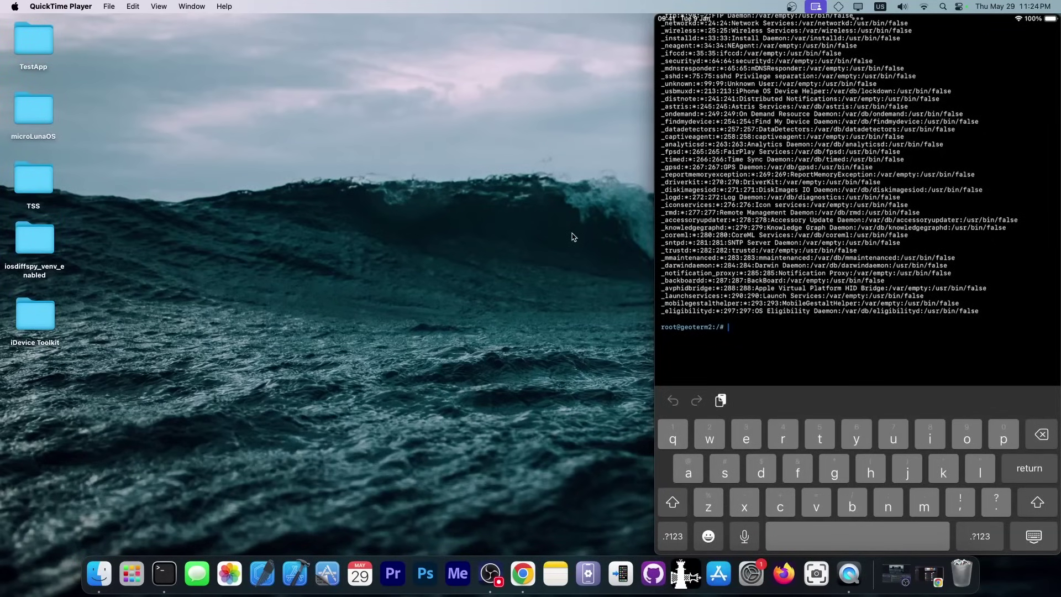
text(help)
key(Return)
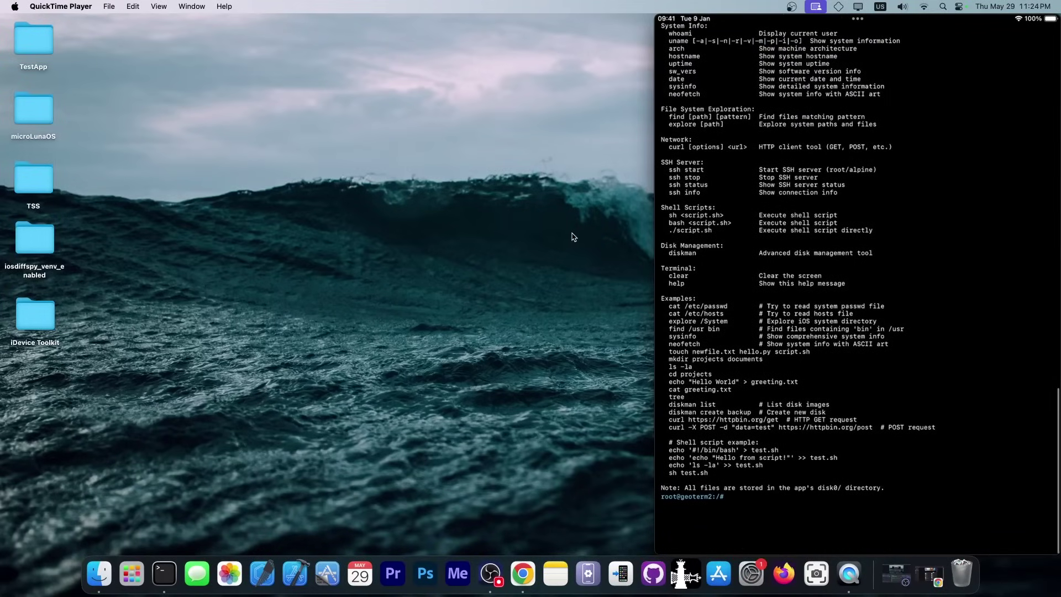
- Scroll the GeoTerm2 output up to the top and back down to review earlier results
scroll(859, 282, up, 1)
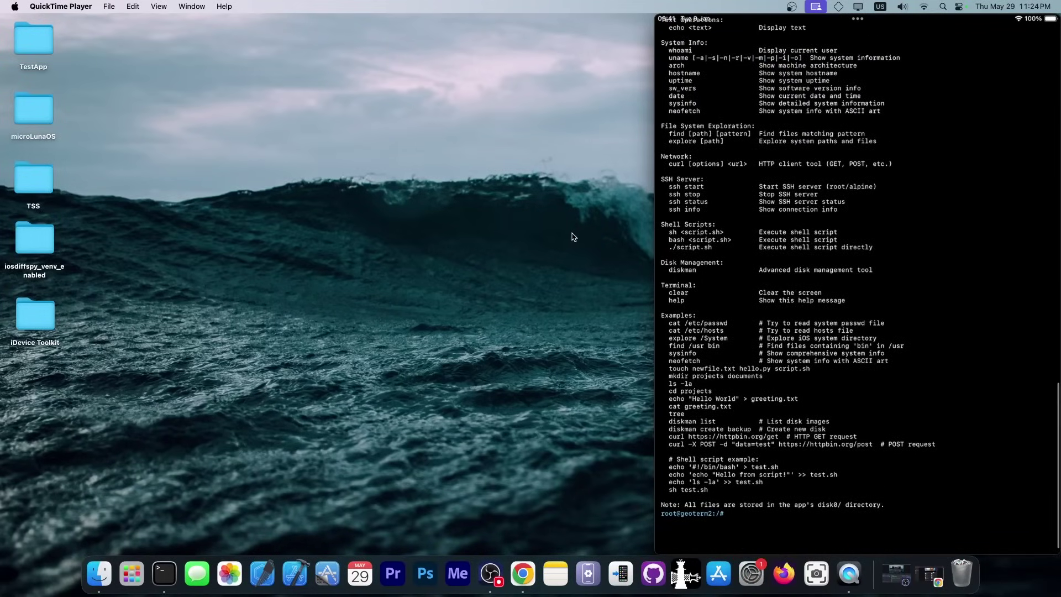
scroll(859, 282, up, 3)
scroll(859, 282, up, 2)
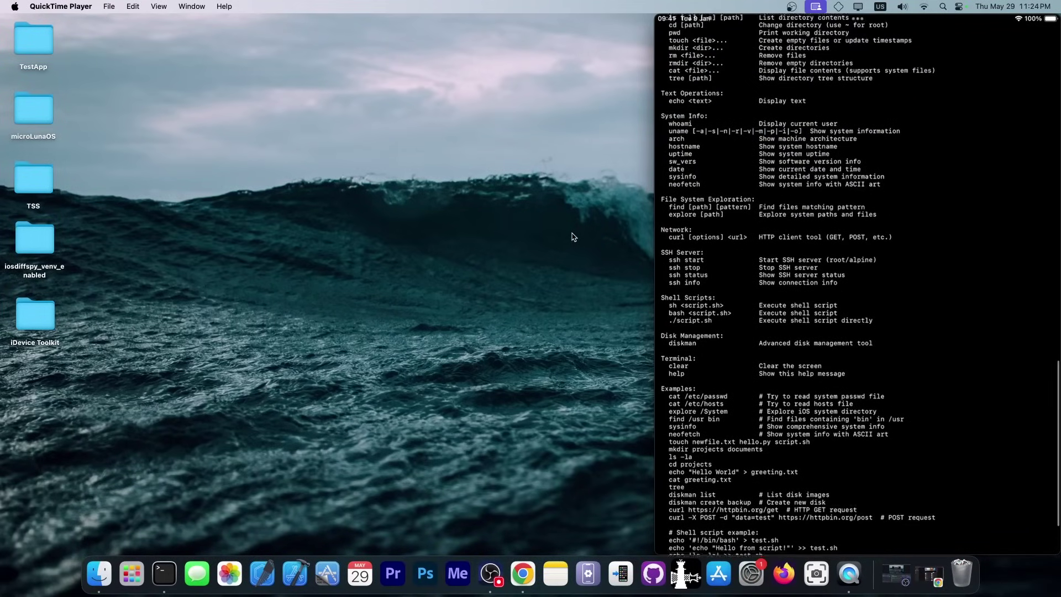
scroll(859, 282, up, 10)
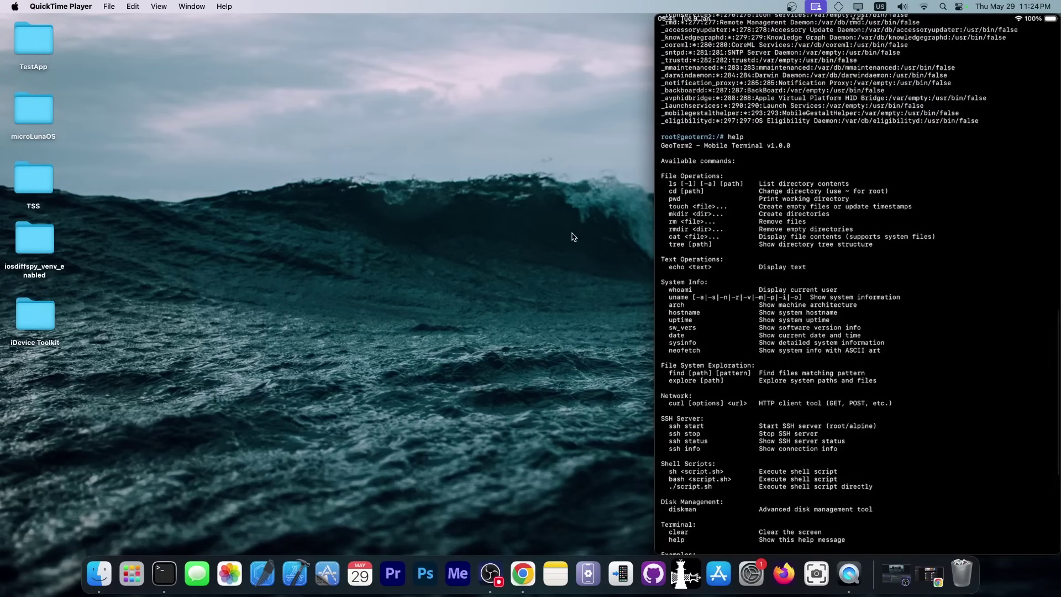
scroll(859, 282, down, 20)
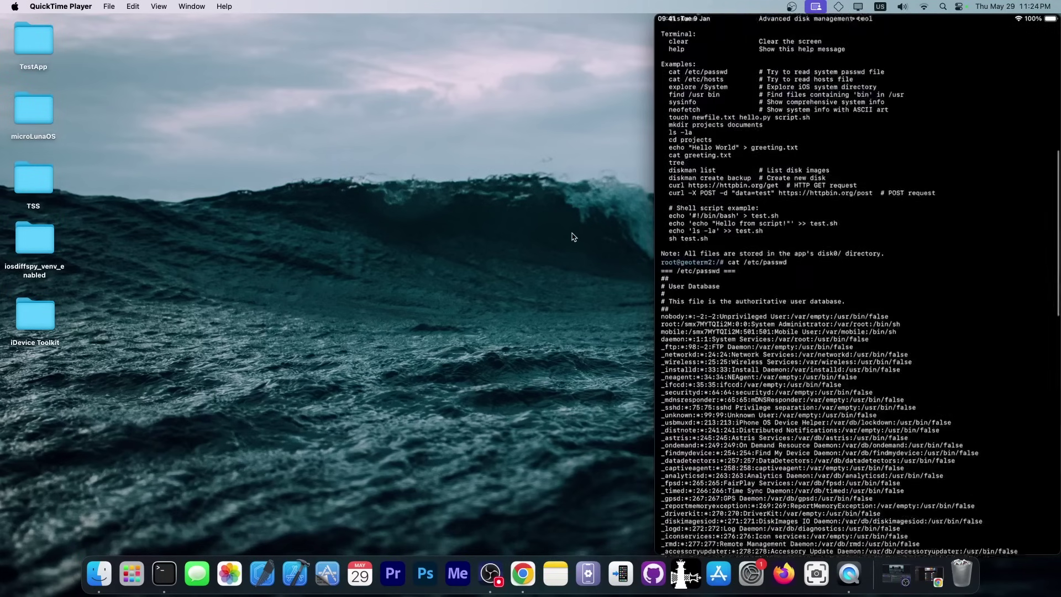
scroll(859, 282, up, 20)
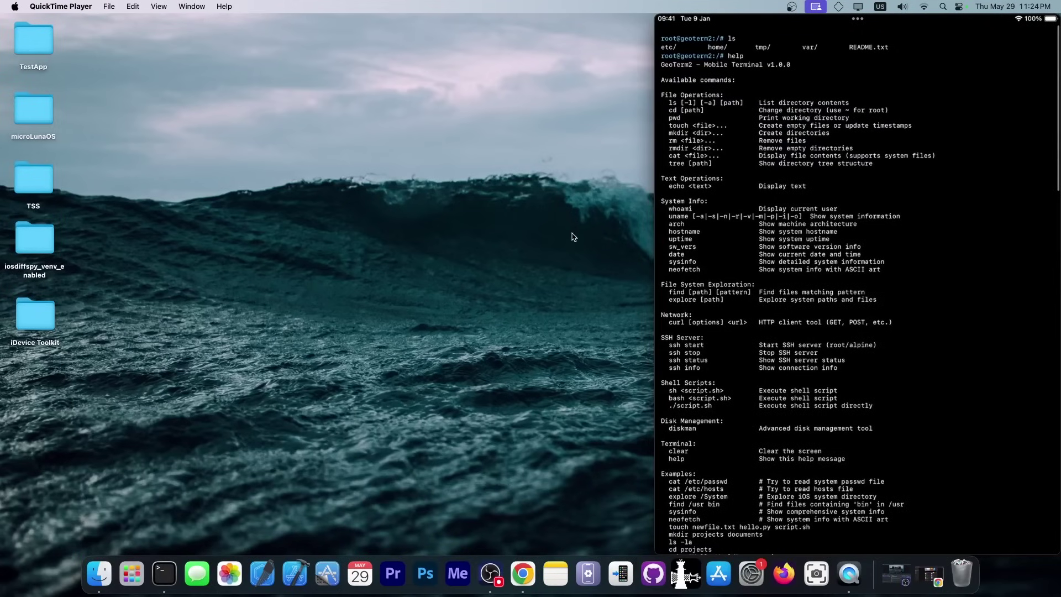
scroll(859, 281, down, 20)
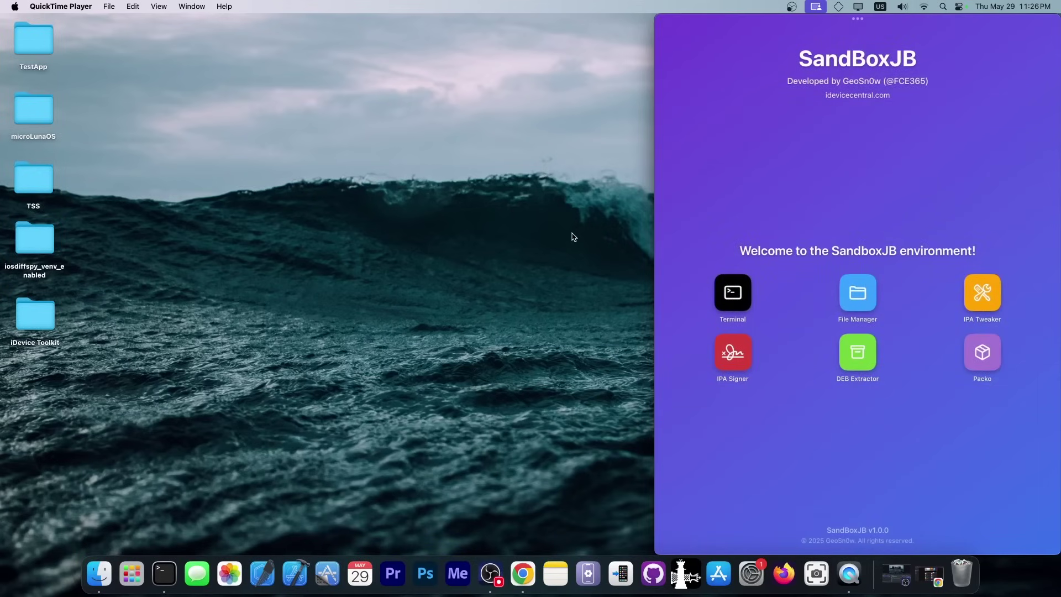
- Minimize the QuickTime iPad mirror window to the Dock with Cmd+M
key(super+m)
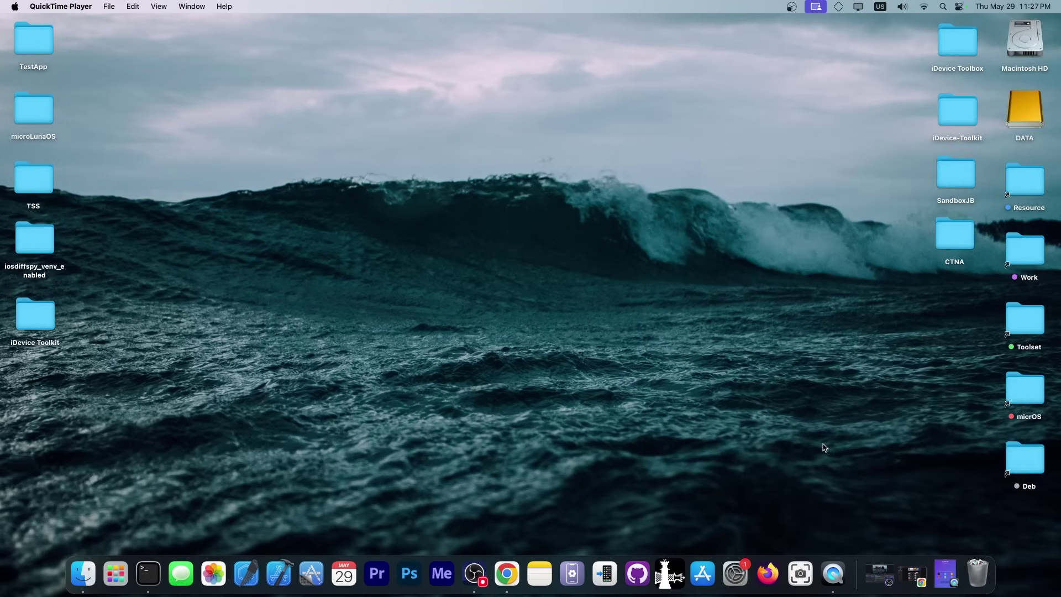